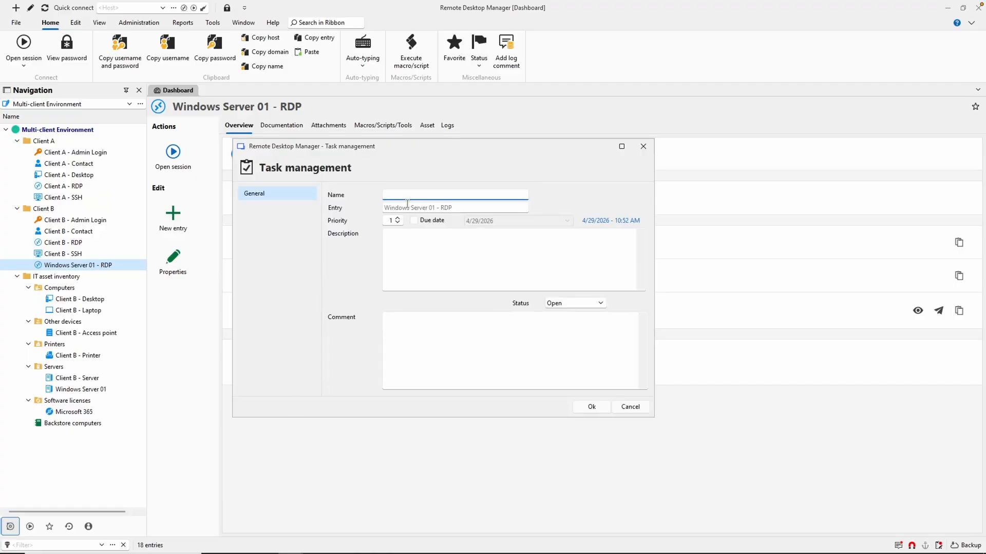
Name the task "Check antivirus version", set its priority to 2 and enable a due date of 4/29/2026.
type("Check antiv")
left_click(397, 219)
left_click(414, 220)
left_click(569, 220)
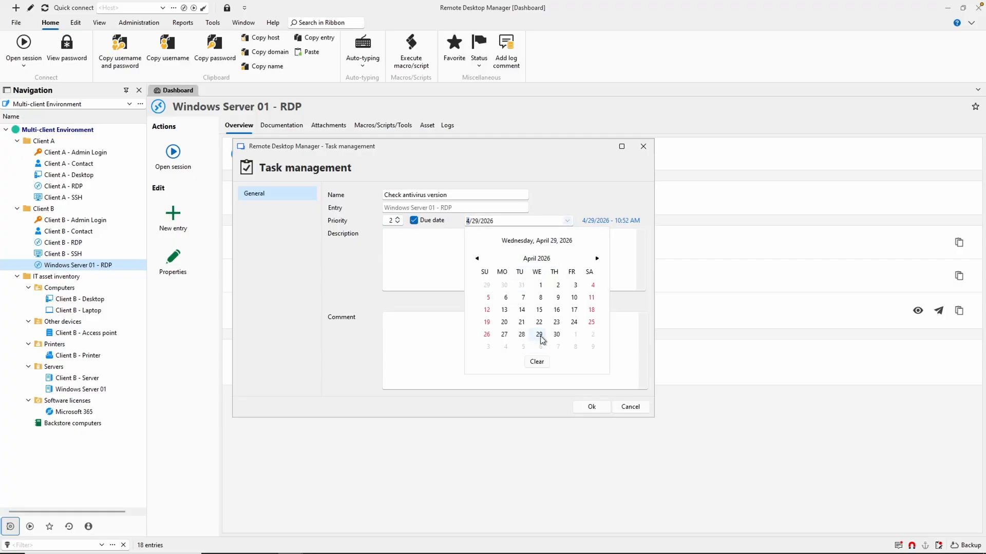
left_click(543, 337)
Add the description "Ensure AV definitions are current and scan is completed", status Open and comment "Check logs if definitions failed to update", and save the task.
left_click(446, 256)
type("Ensure AV definitions are current and scan is completed")
left_click(557, 303)
left_click(598, 390)
left_click(531, 342)
type("Check logs if definitions failed to update")
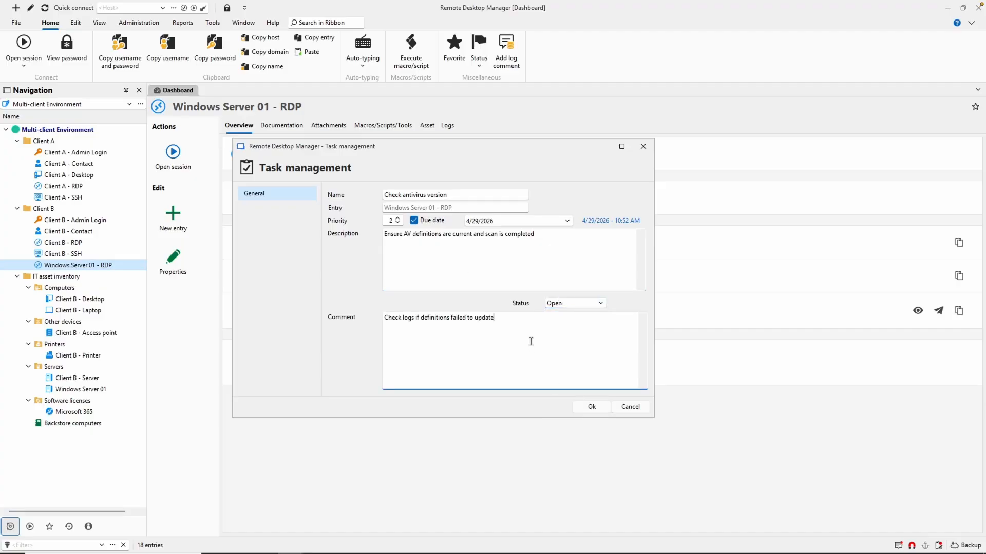
left_click(591, 406)
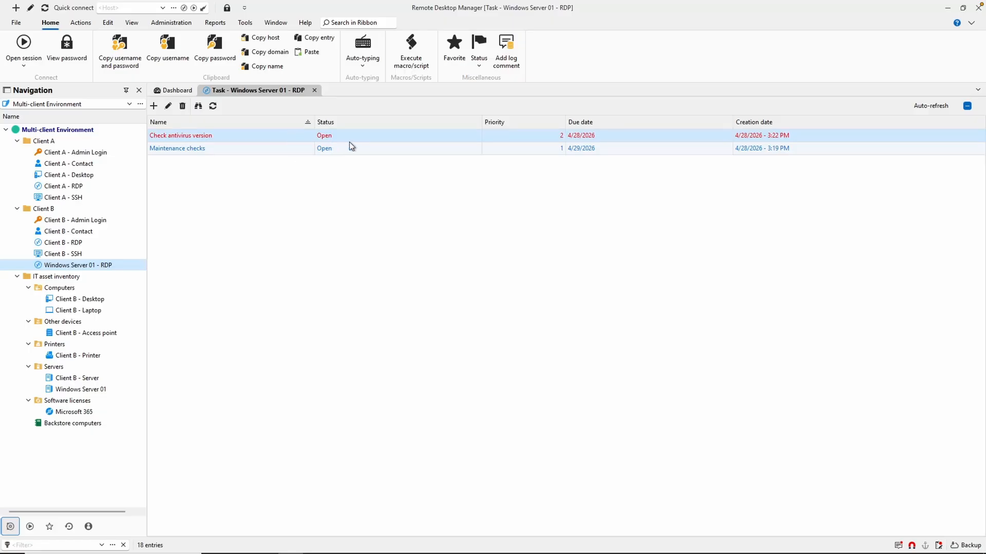
Close the task view of Windows Server 01 - RDP and open the overall task list.
middle_click(245, 90)
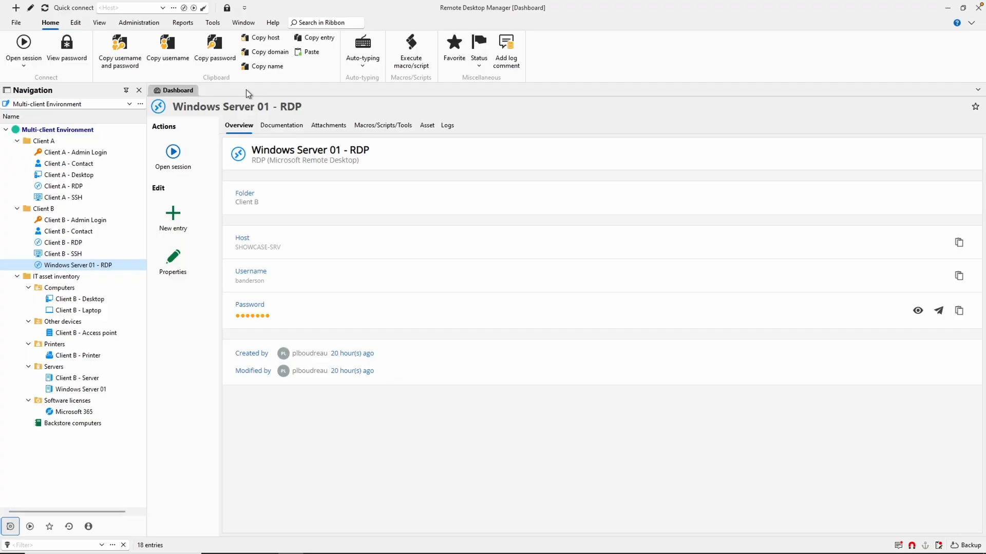
left_click(99, 23)
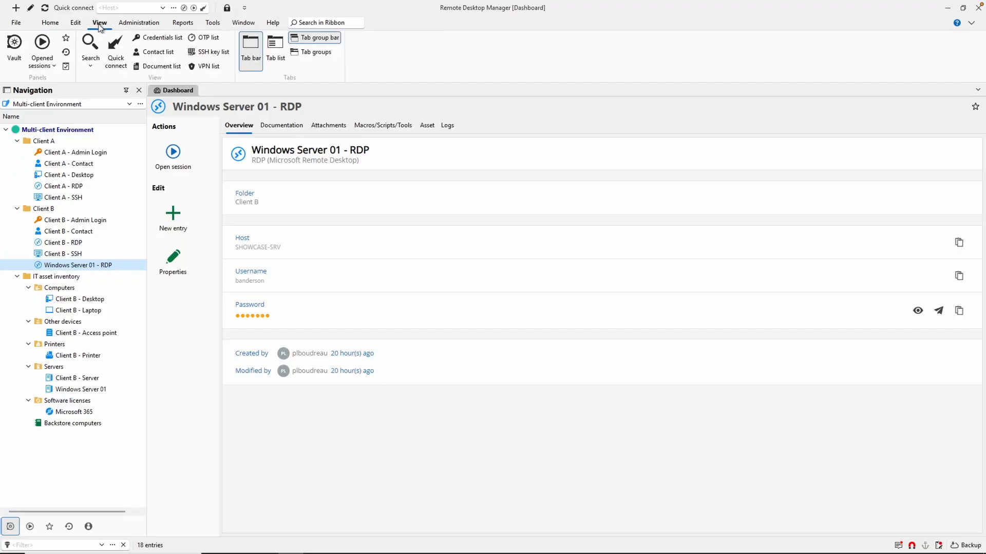
left_click(67, 66)
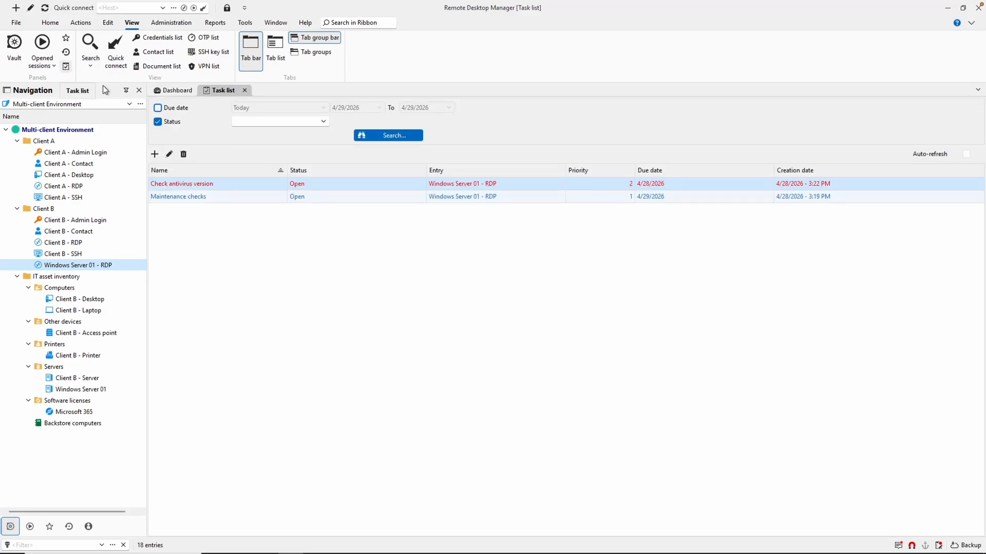
Set the task list filters to status Open and due date Today.
left_click(272, 122)
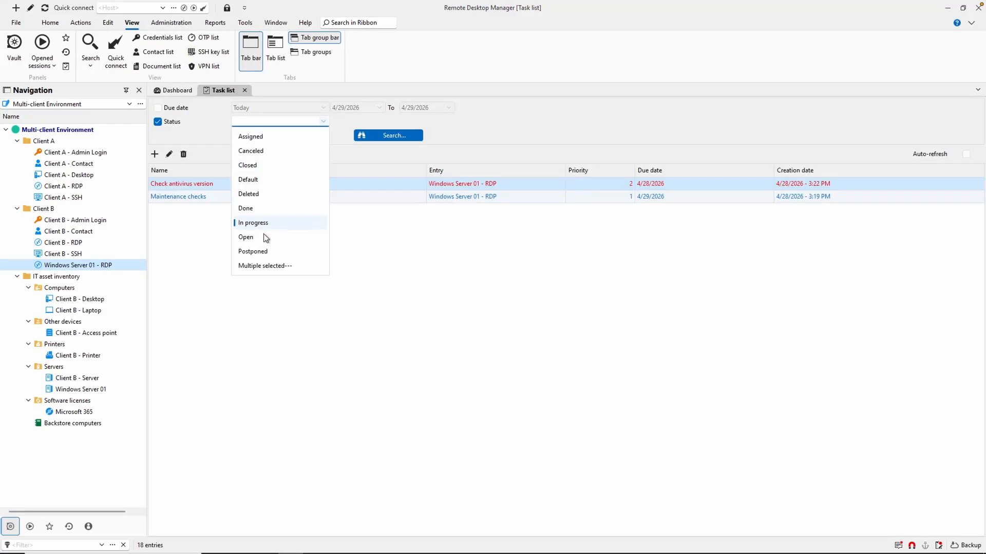
left_click(279, 238)
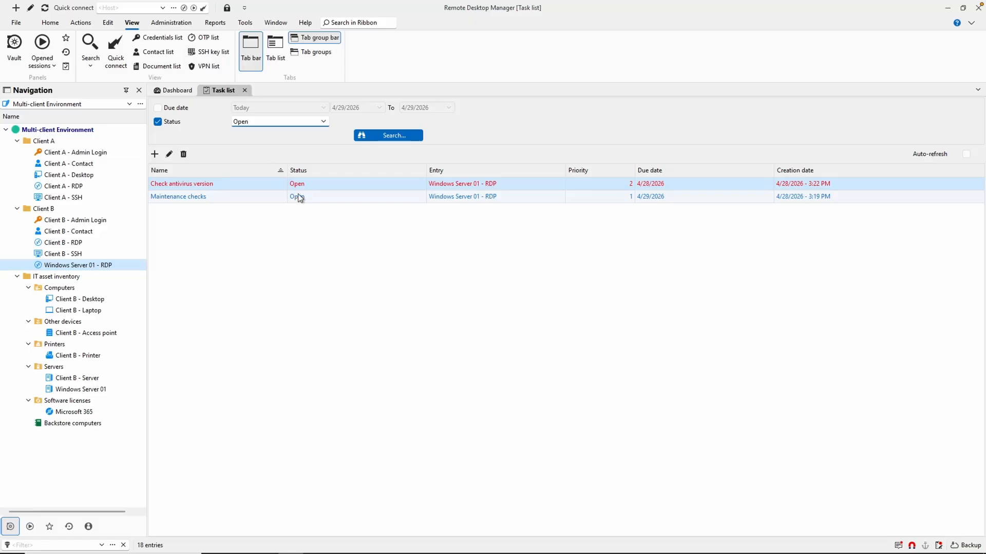
left_click(175, 109)
left_click(323, 108)
left_click(323, 108)
Change the due date of the "Check antivirus version" task to 4/30/2026 and save it.
left_click(169, 154)
left_click(510, 220)
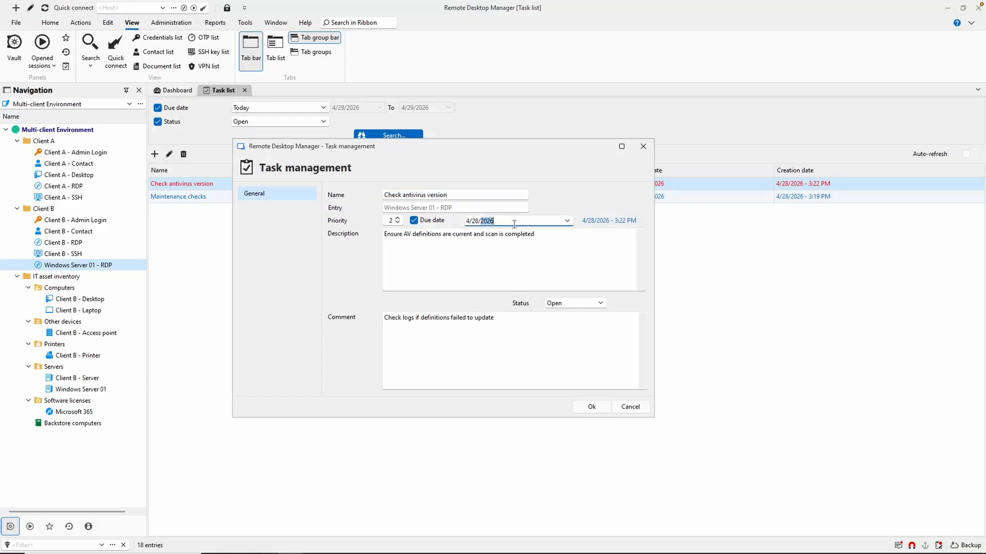
left_click(567, 221)
left_click(557, 334)
left_click(591, 405)
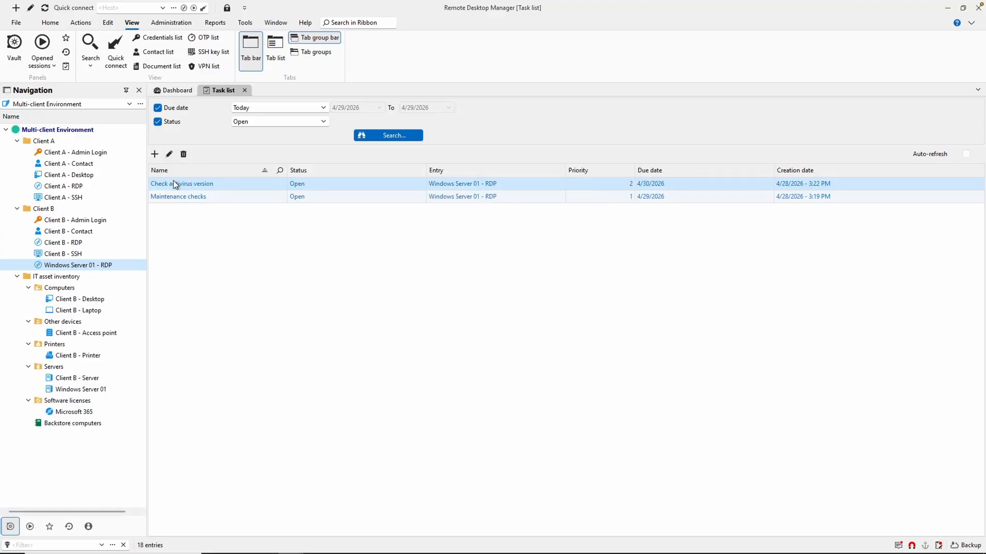
Delete the "Maintenance checks" task from the task list.
left_click(175, 197)
left_click(182, 155)
left_click(507, 308)
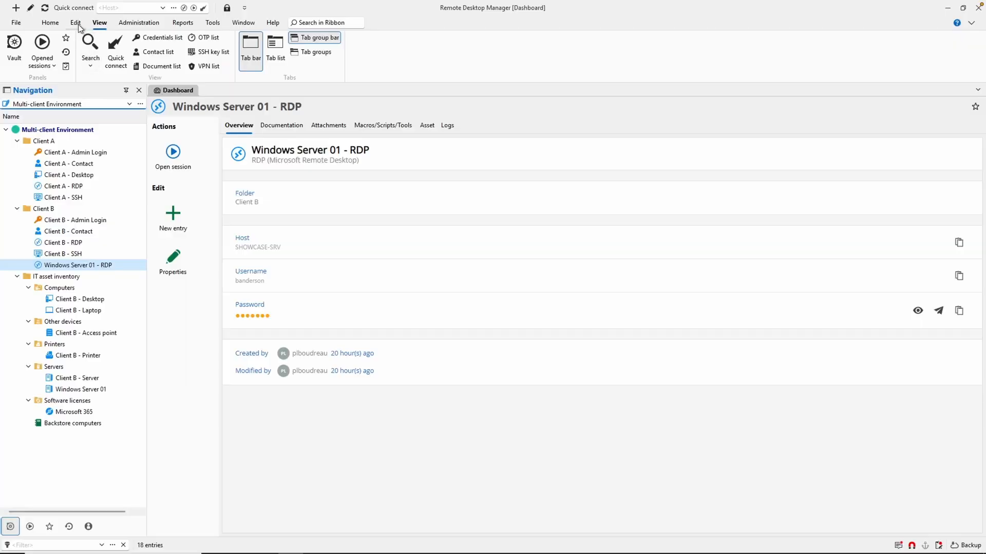
Create a local machine playlist named "Morning Checks" with the description "Daily start-up systems".
left_click(75, 22)
left_click(187, 66)
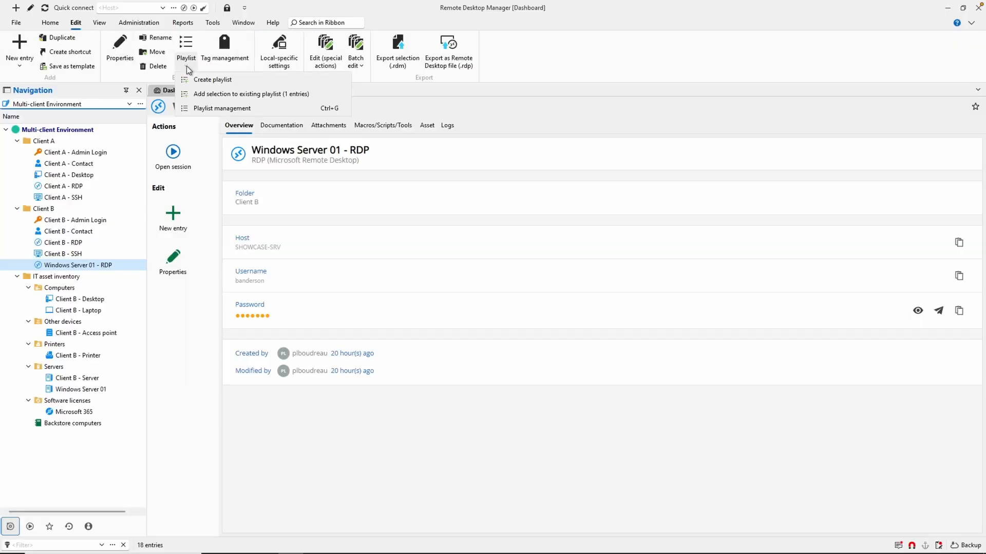
left_click(200, 108)
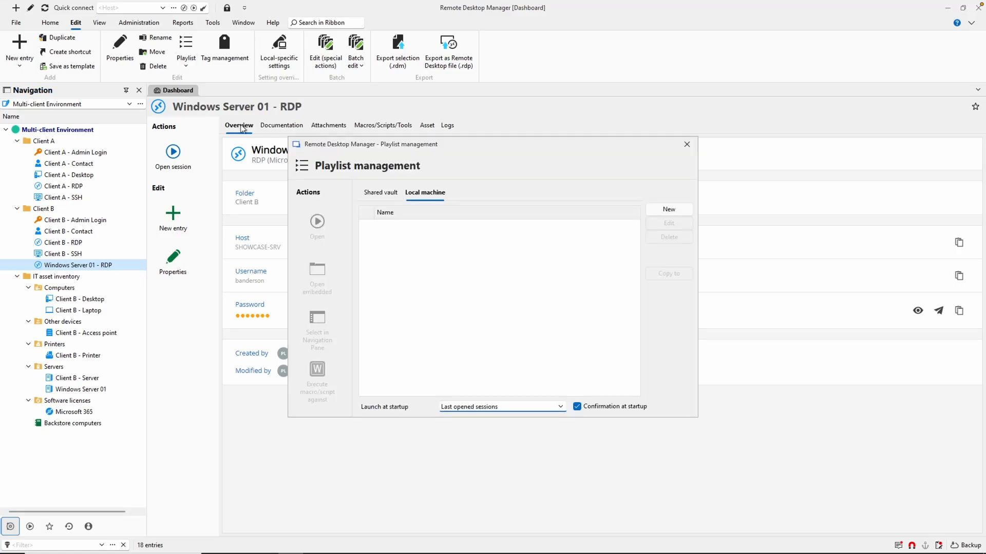
left_click(669, 210)
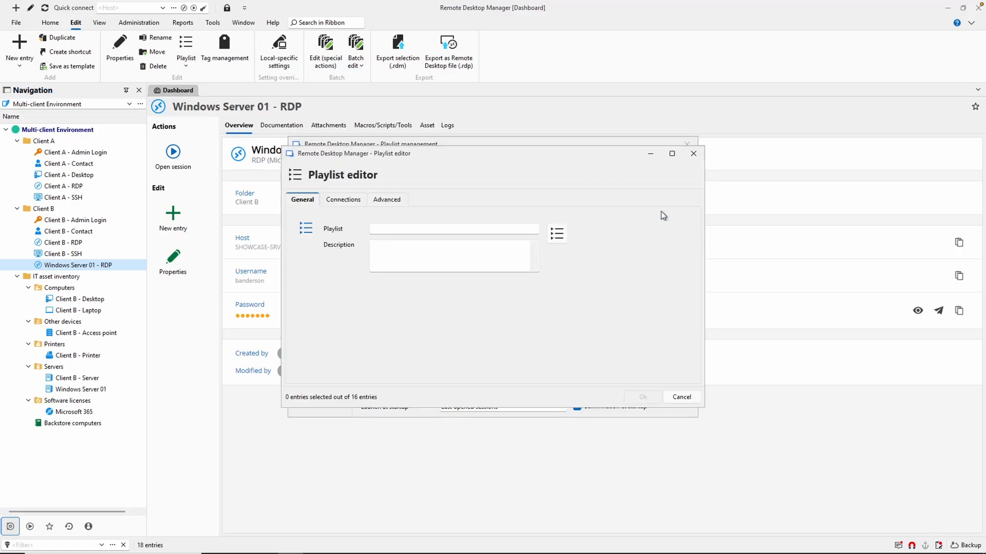
left_click(405, 229)
type("Mor")
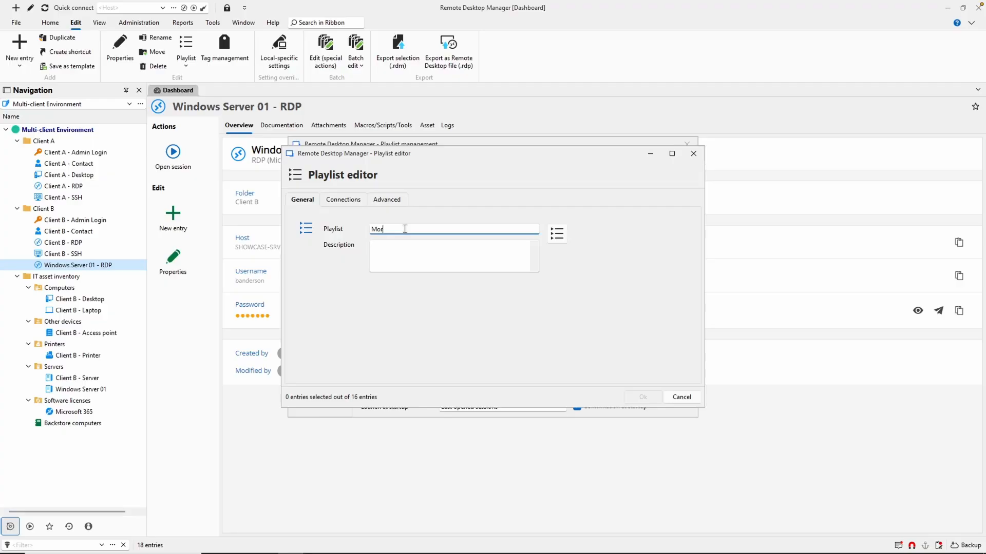
type("ning Checks")
left_click(390, 246)
type("Daily start-up systems")
Include Client A - RDP, Client A - SSH, Client B - RDP, Client B - SSH and Windows Server 01 - RDP in the playlist.
left_click(352, 200)
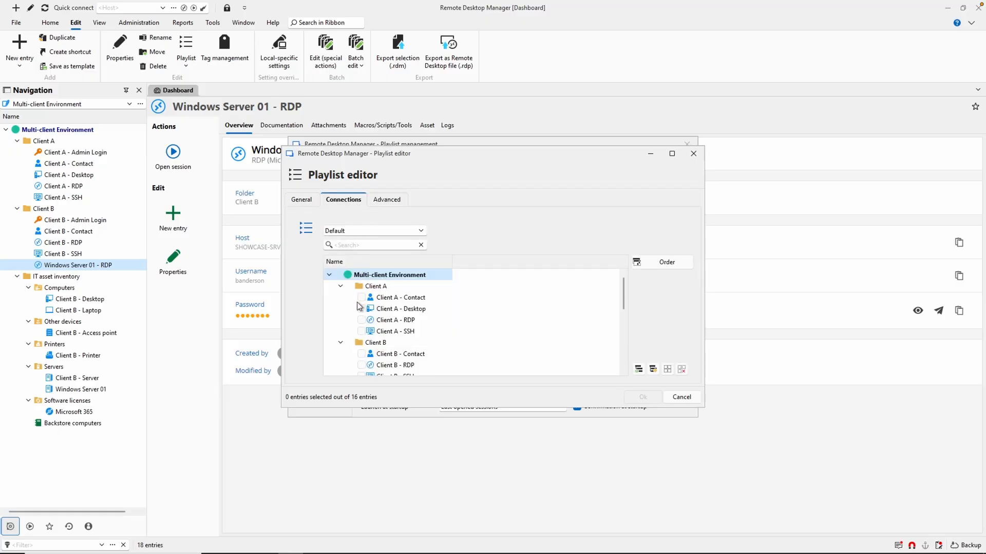
left_click(361, 320)
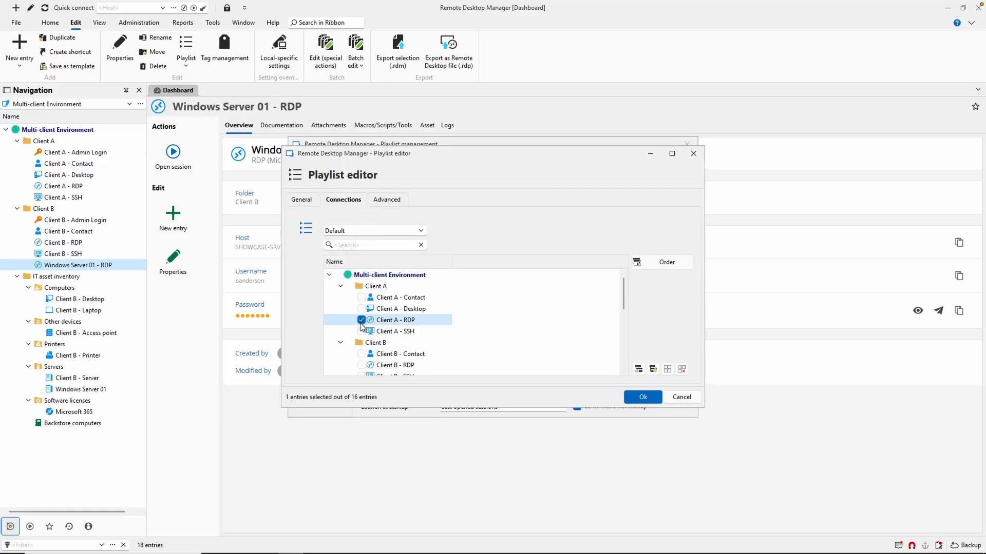
left_click(361, 331)
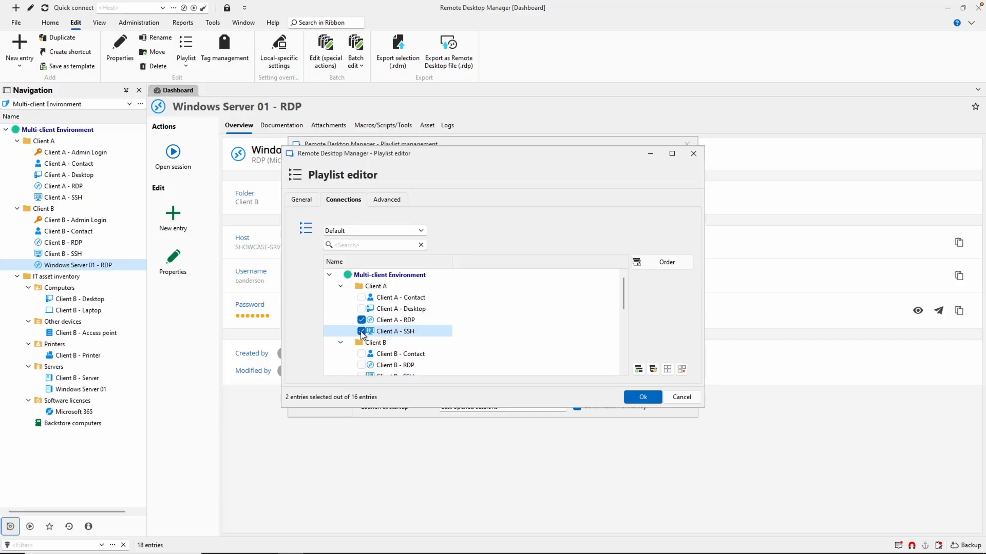
left_click(362, 365)
scroll(361, 365, "down", 2)
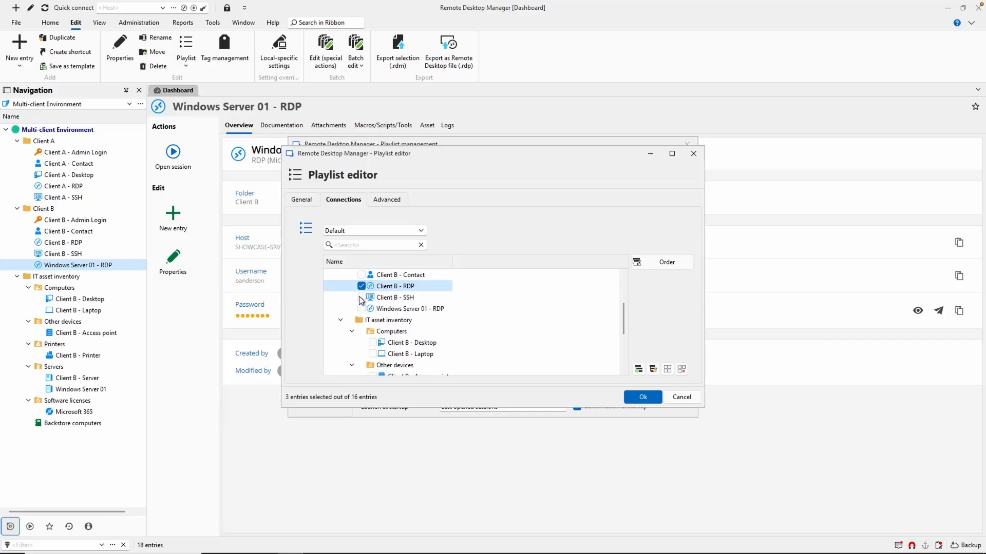
left_click(361, 298)
left_click(362, 309)
Move Windows Server 01 - RDP above Client B - RDP in the playlist order and save the playlist.
left_click(655, 262)
left_click(624, 178)
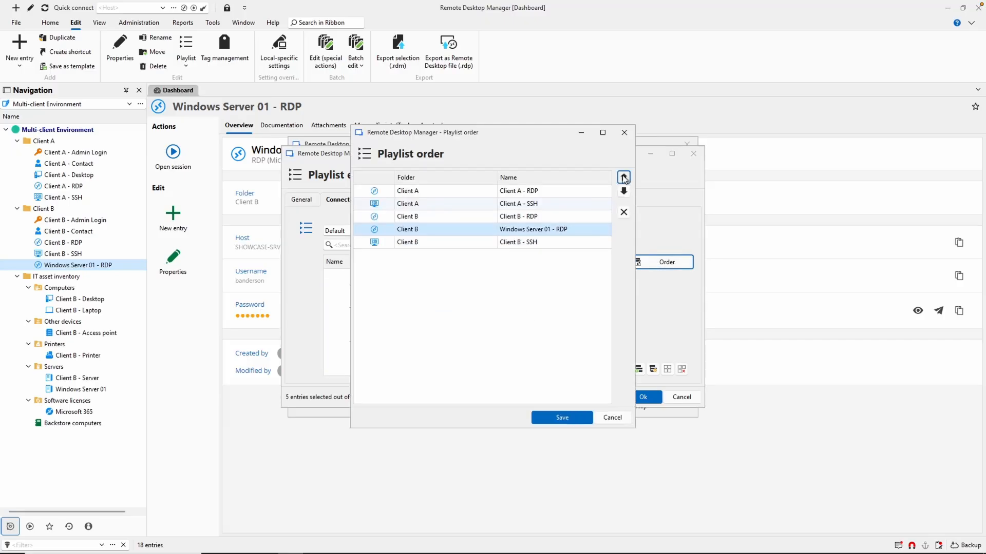
left_click(624, 178)
left_click(565, 418)
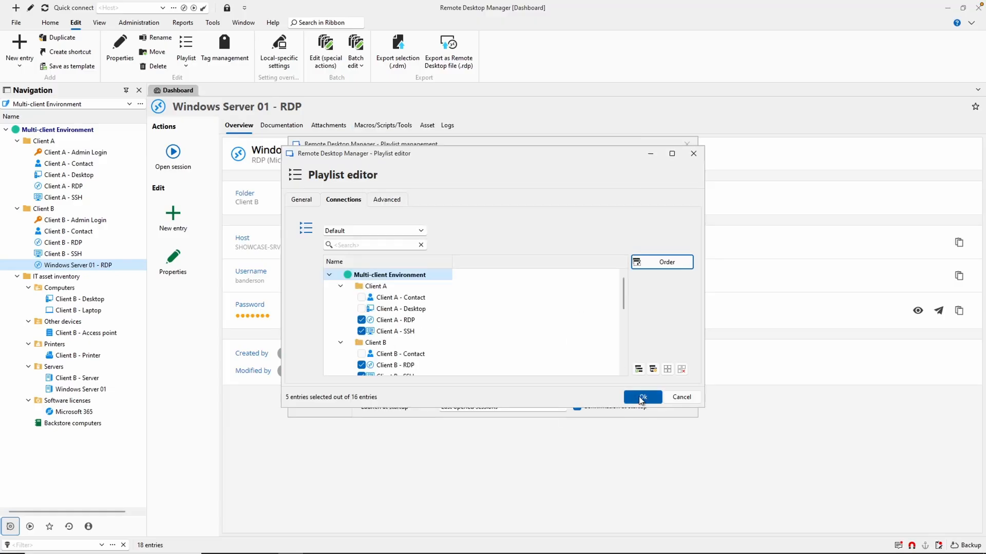
left_click(643, 398)
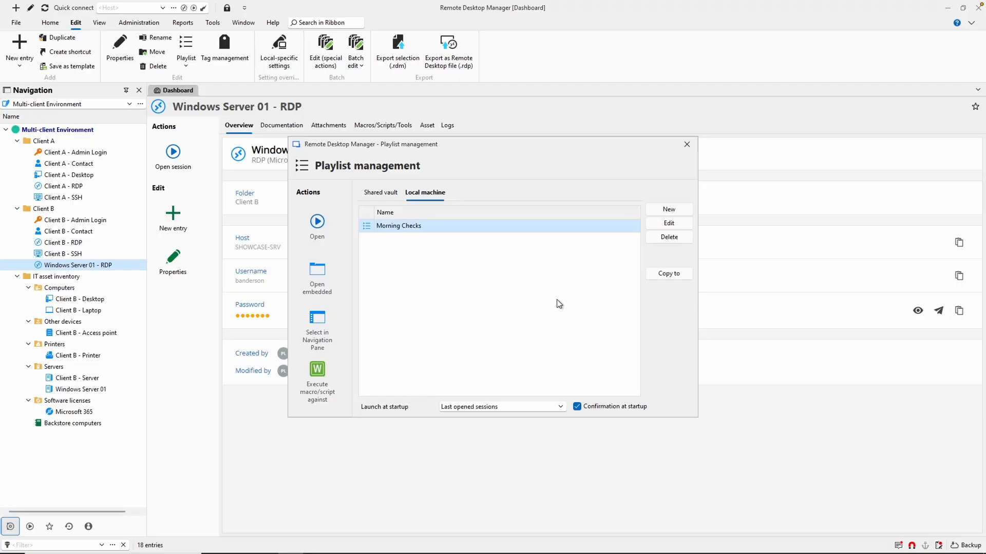
Create another playlist named "Windows Update Batch" with the description "Open all Windows RDP sessions for updates".
left_click(663, 207)
left_click(483, 229)
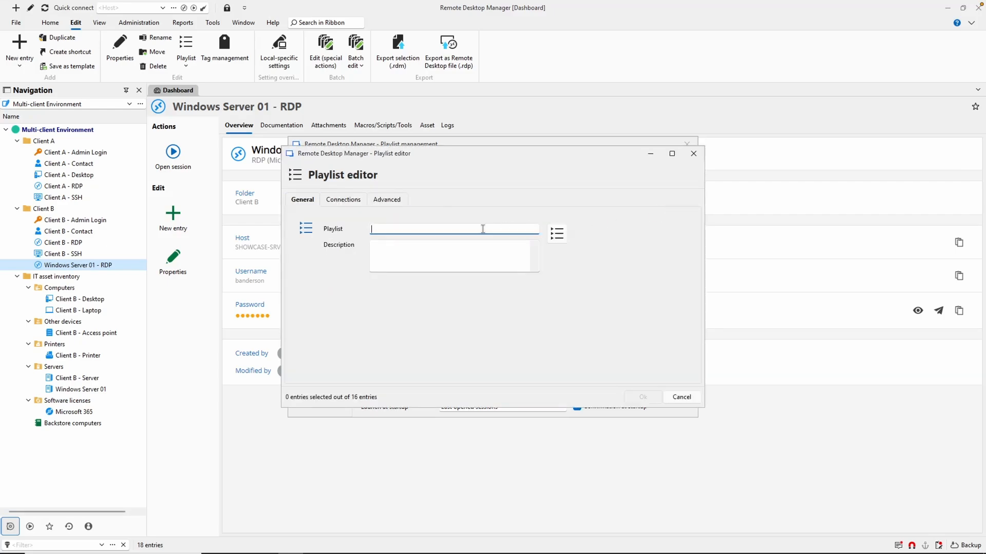
type("Windows Update Batch")
left_click(387, 250)
type("Open all Windows RDP sessions for updates")
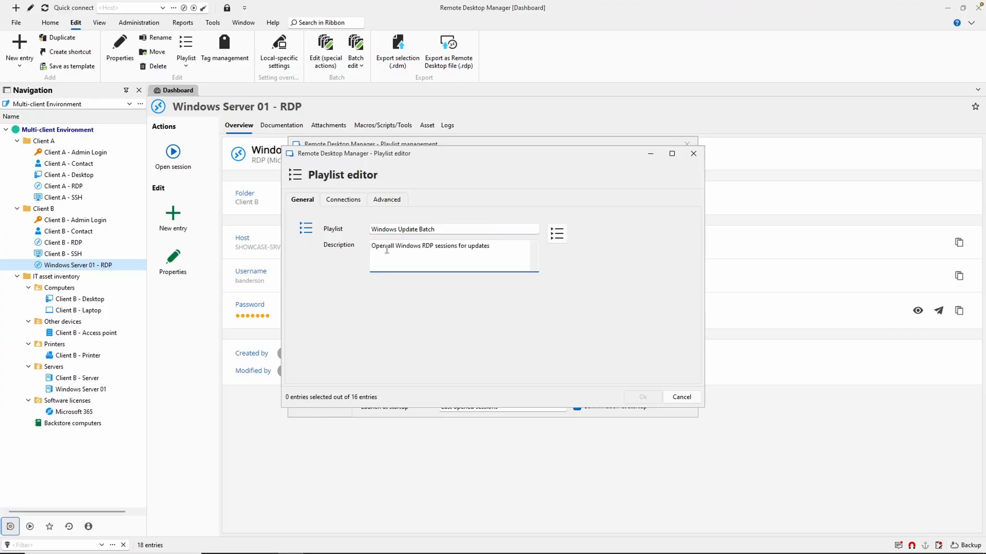
Include Client A - RDP and Client B - RDP in the Windows Update Batch playlist and save it.
left_click(353, 199)
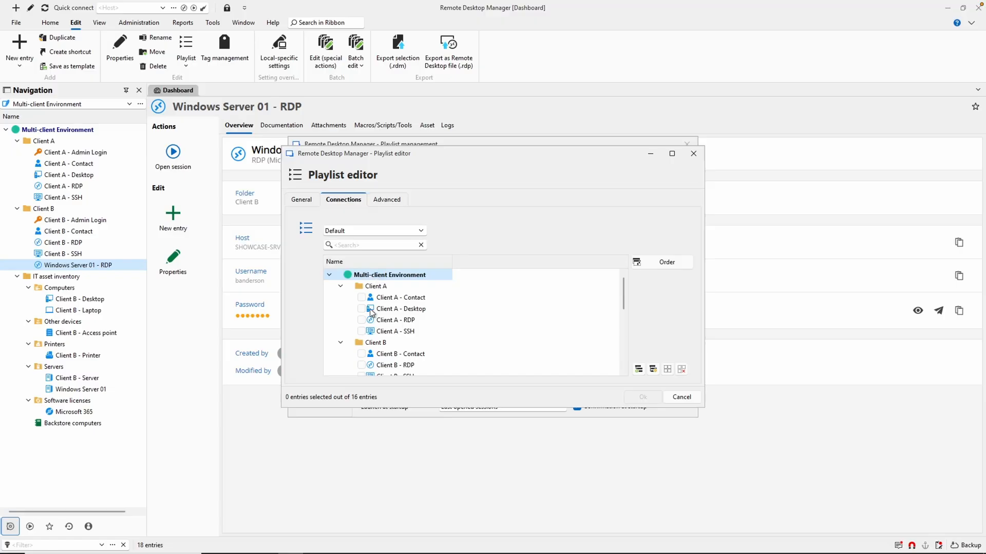
left_click(362, 320)
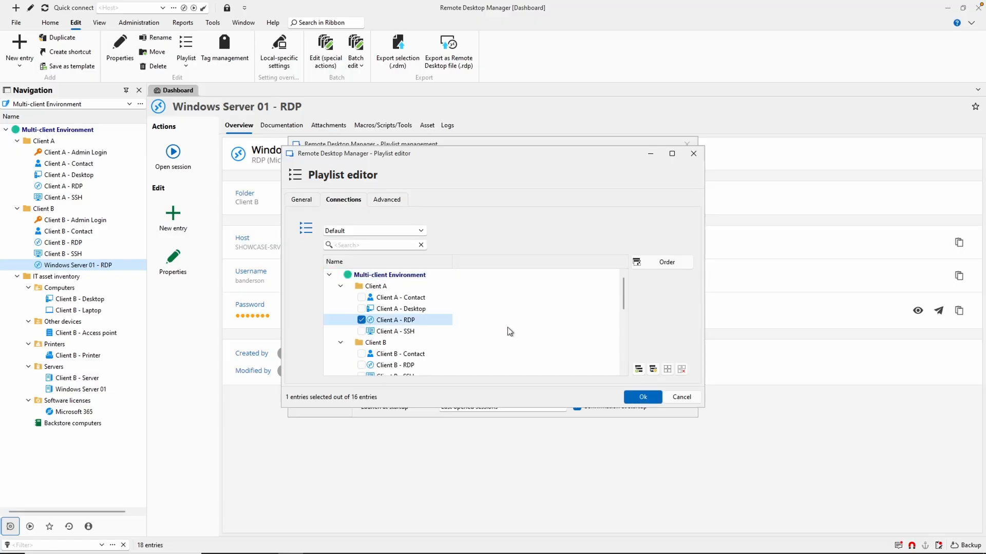
left_click(362, 365)
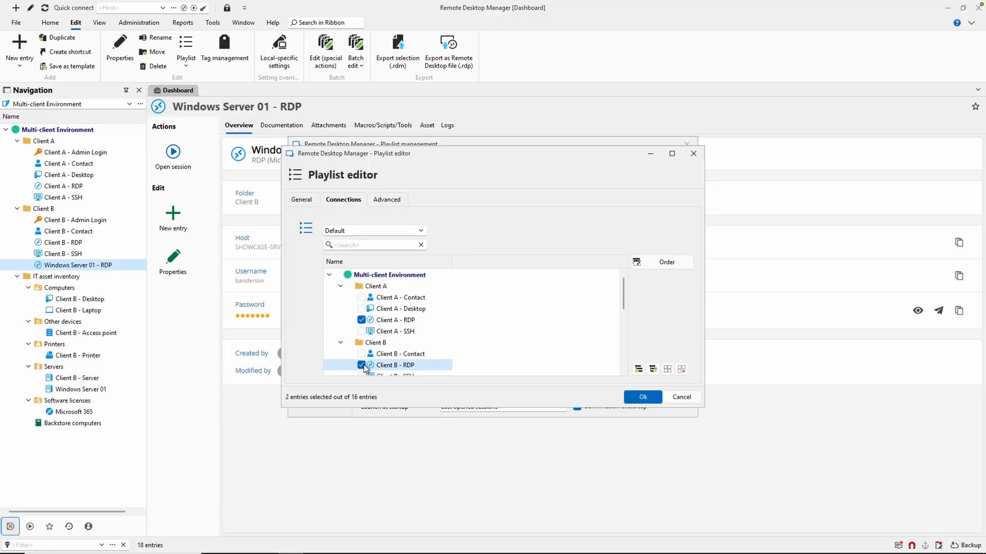
left_click(640, 397)
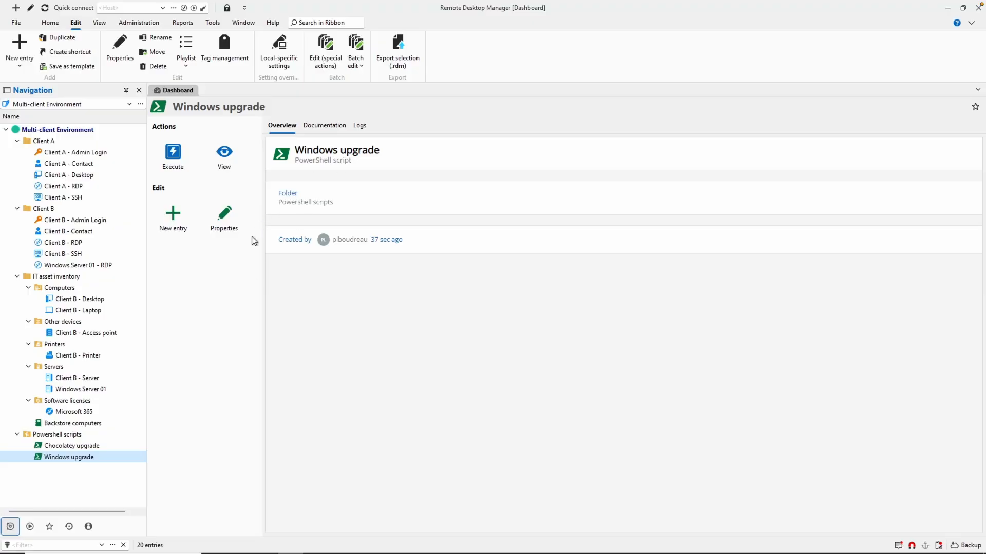
Review the embedded script of the Windows upgrade entry and bring up the macro, script and tool options for Client B - RDP.
left_click(230, 199)
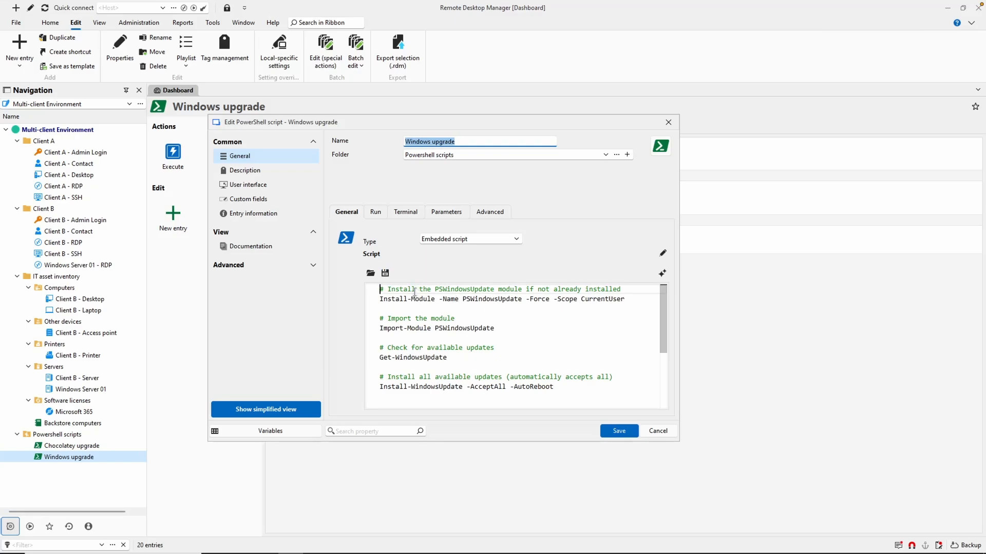
key("Escape")
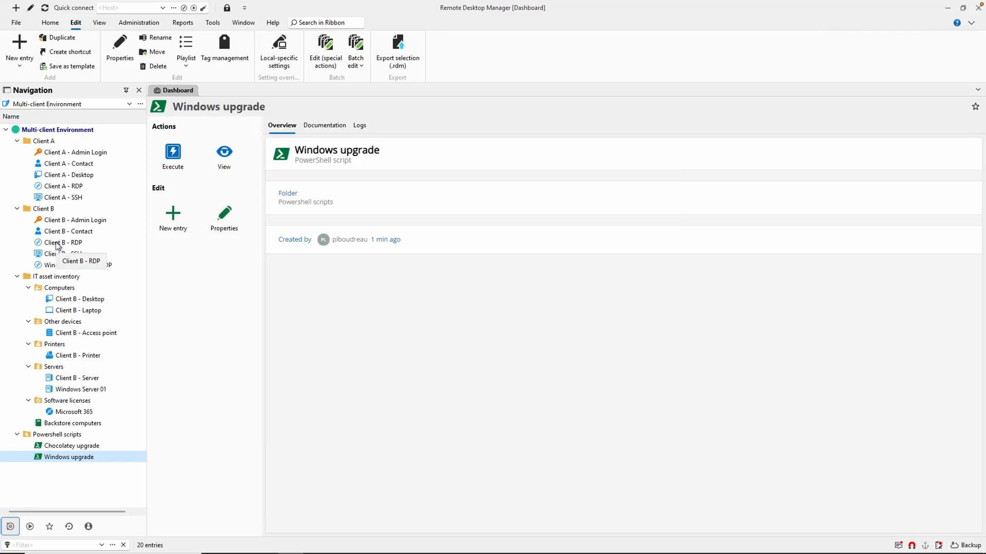
right_click(57, 244)
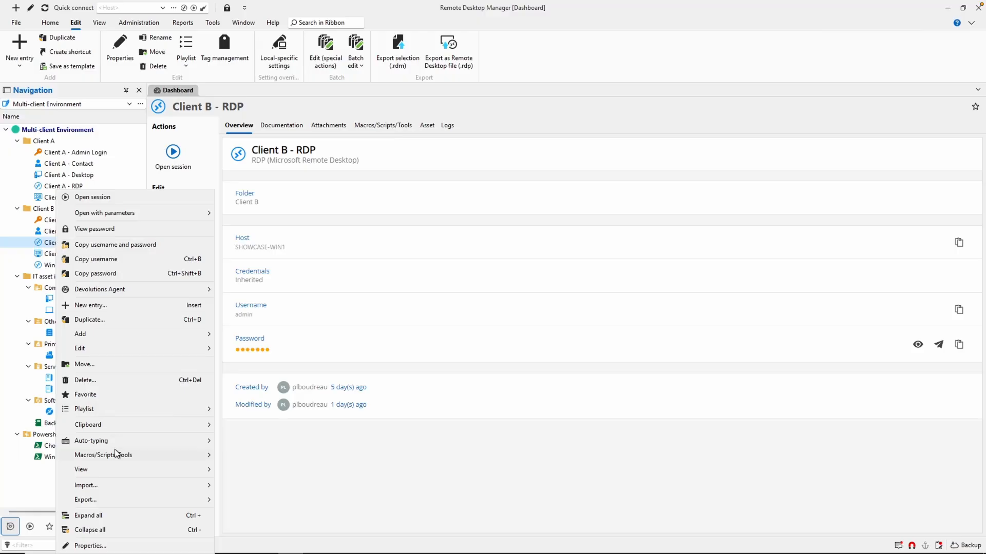
mouse_move(119, 456)
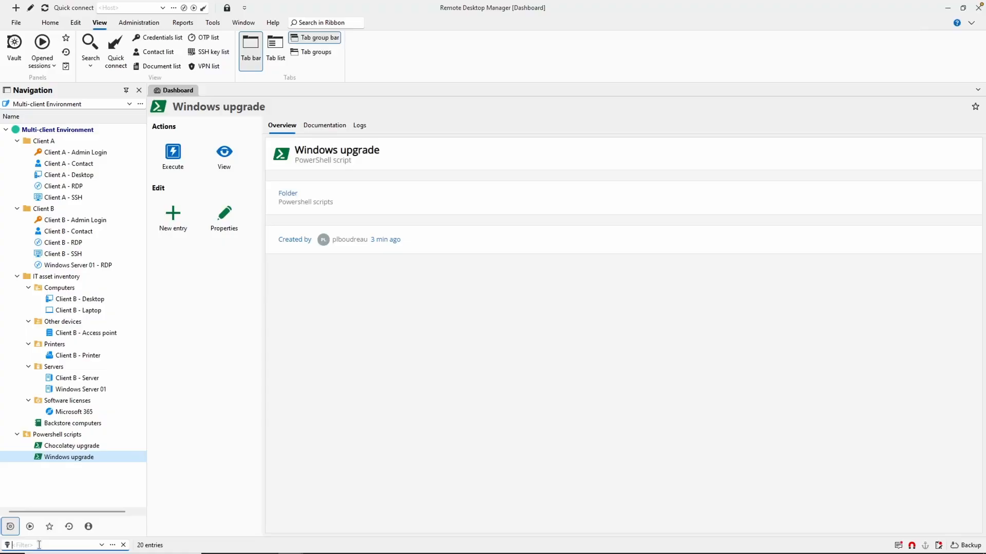
Filter the entries by "windows 10" and start a general-settings batch edit of Client A - RDP and Client B - RDP.
type("windows 10")
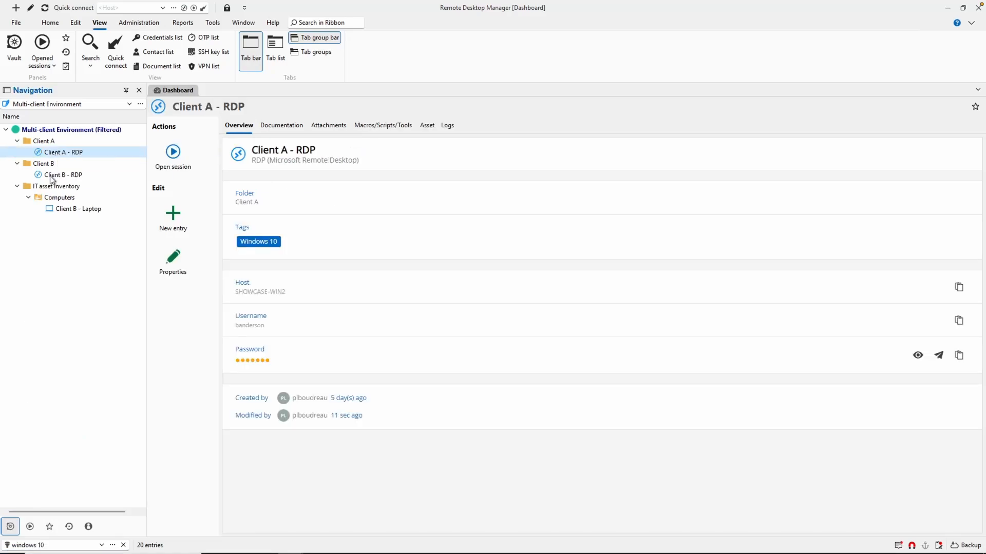
left_click(51, 175, "ctrl")
right_click(58, 152)
mouse_move(87, 251)
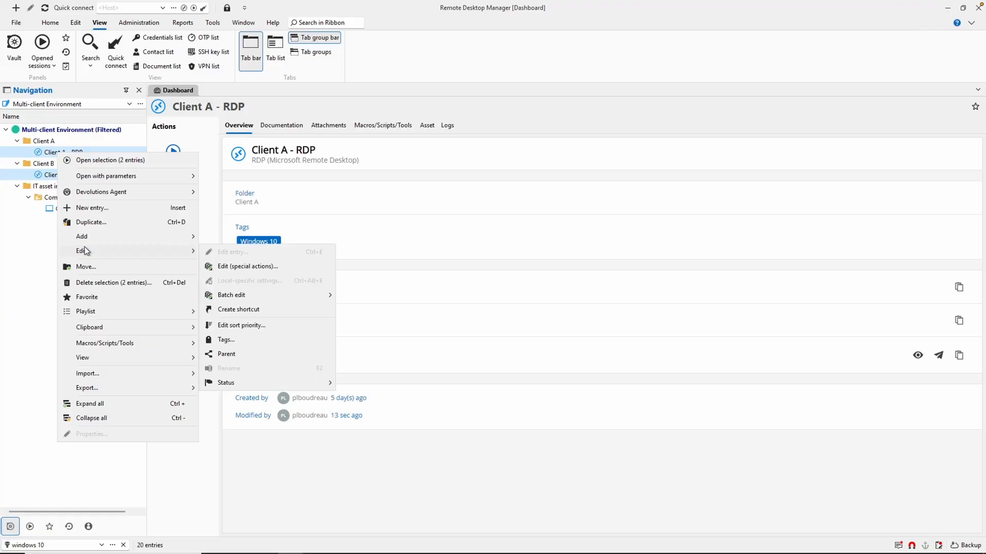
mouse_move(267, 293)
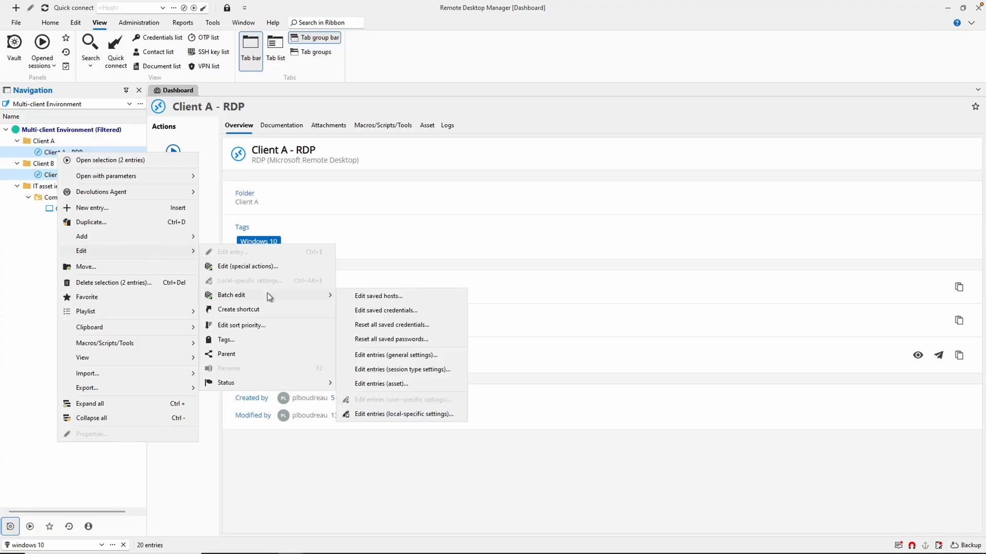
left_click(370, 356)
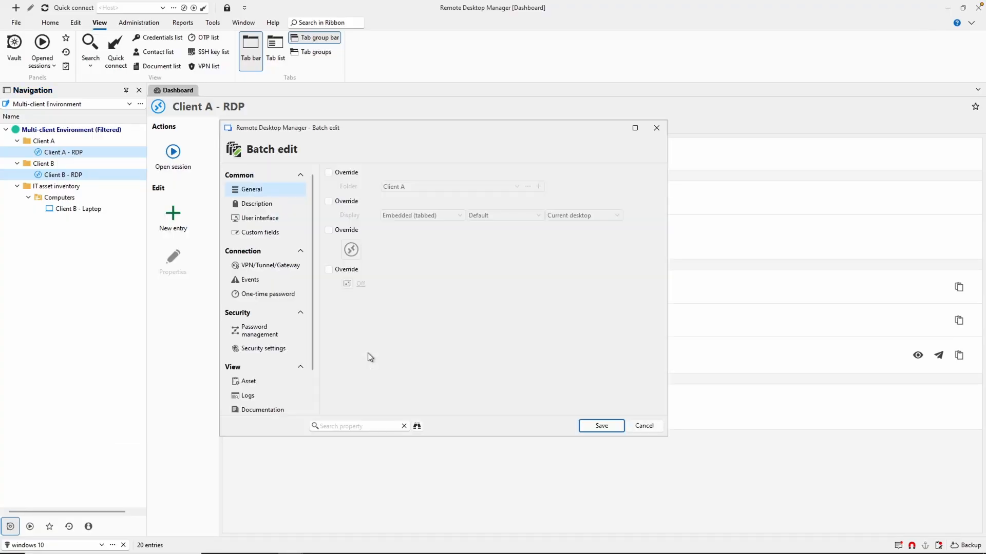
Override the tags of both selected RDP entries, replacing Windows 10 with a new "Windows 11" tag, and save the batch edit.
left_click(253, 205)
left_click(328, 249)
left_click(650, 266)
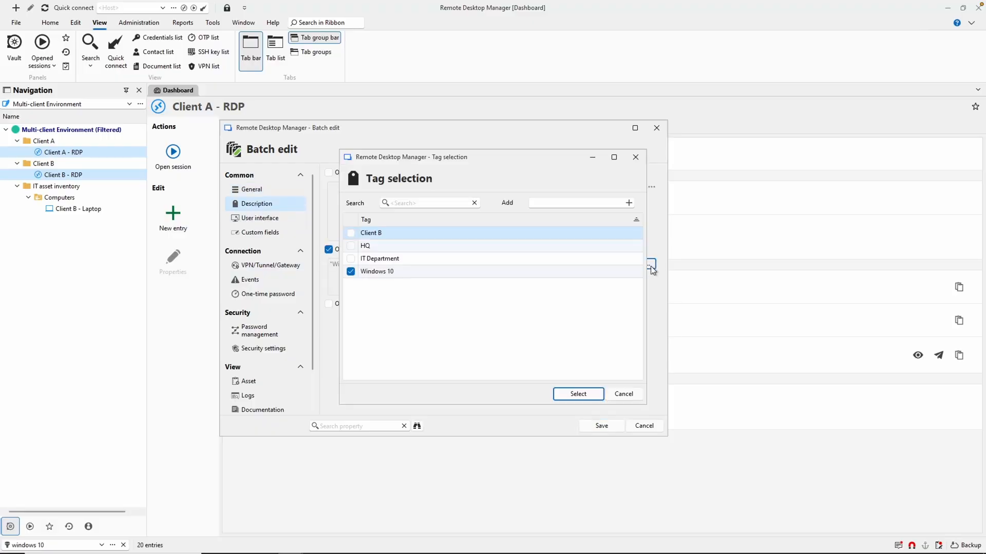
left_click(351, 271)
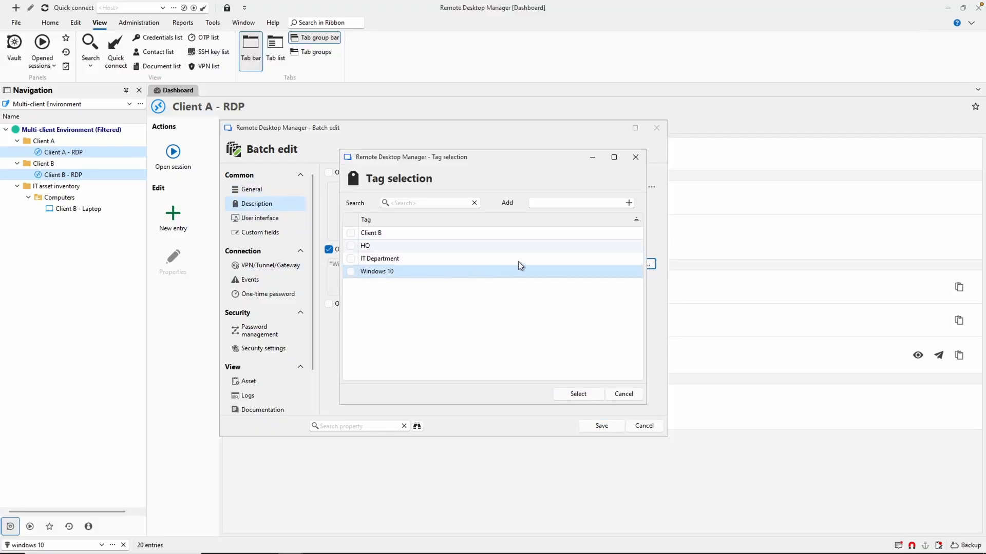
left_click(615, 204)
type("Windows 11")
left_click(629, 202)
left_click(578, 394)
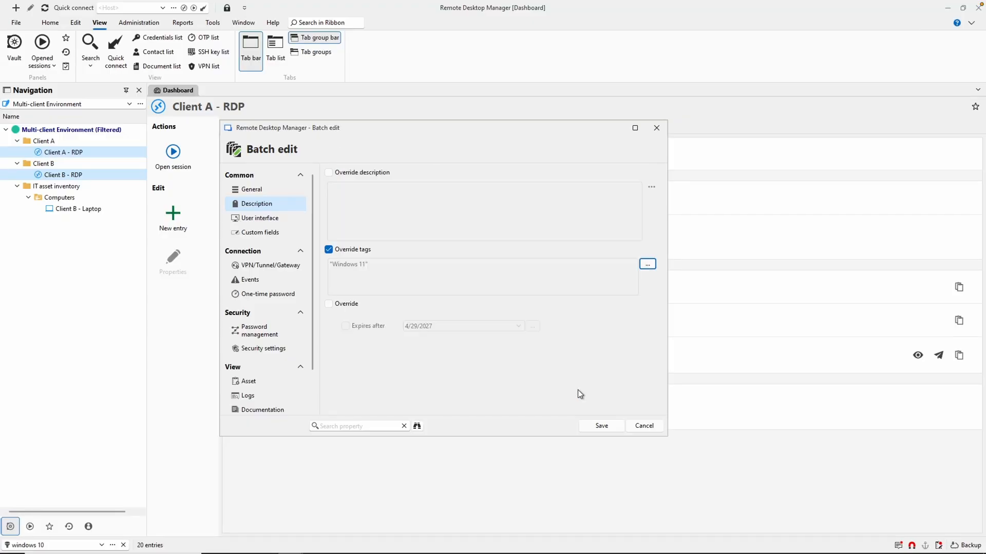
left_click(601, 425)
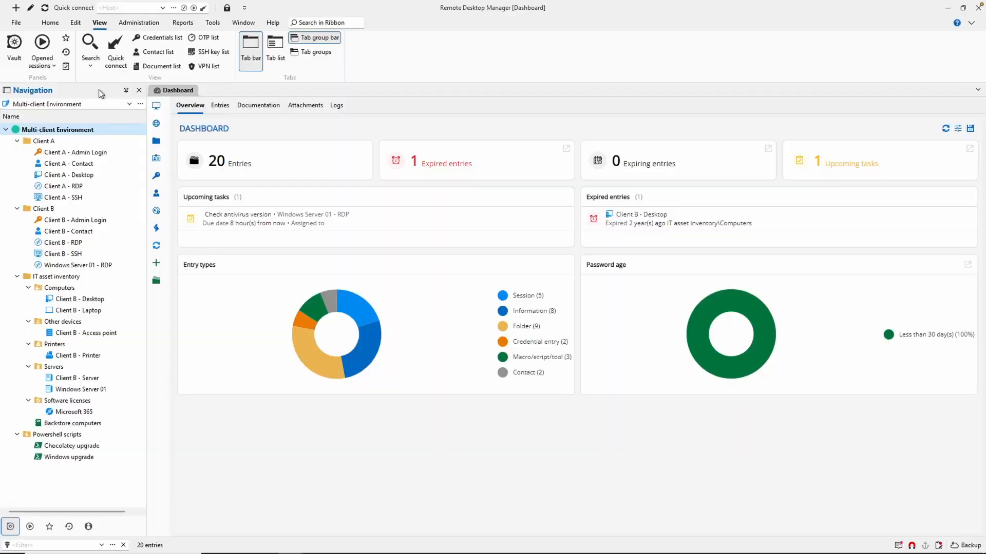
Choose SHOWCASE-WIN3 from the computer list as the quick connect host, with Default RDP for Quick Connect as the session type.
left_click(135, 8)
left_click(174, 8)
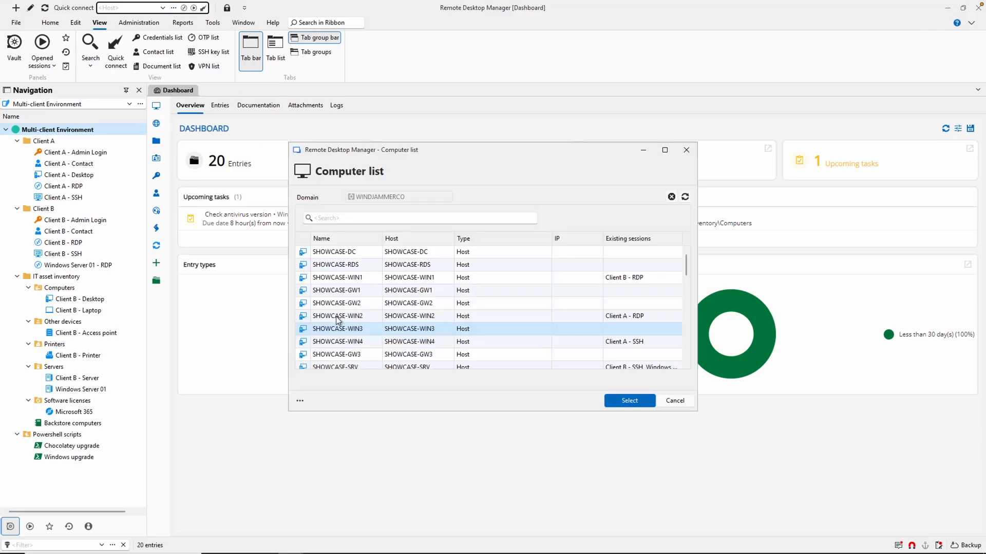
left_click(623, 402)
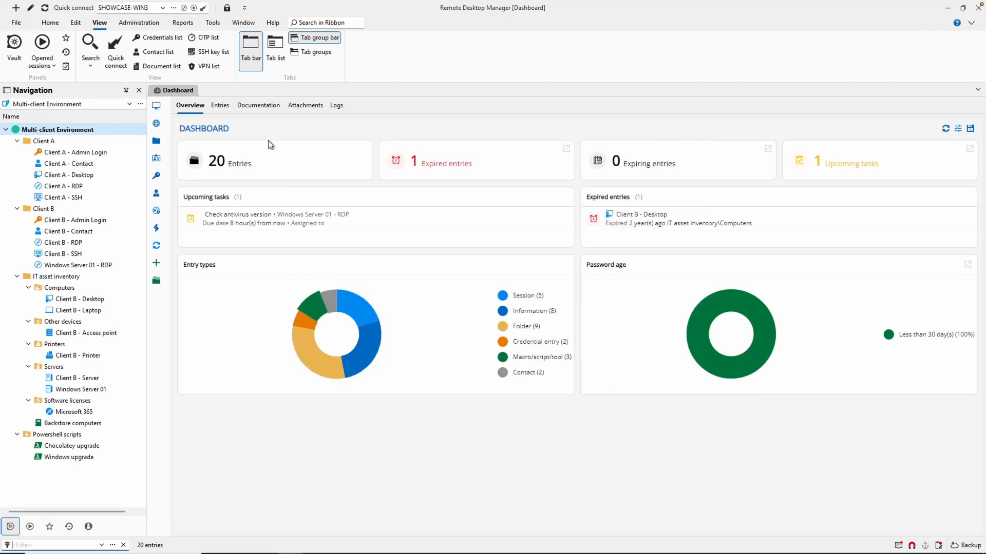
left_click(184, 8)
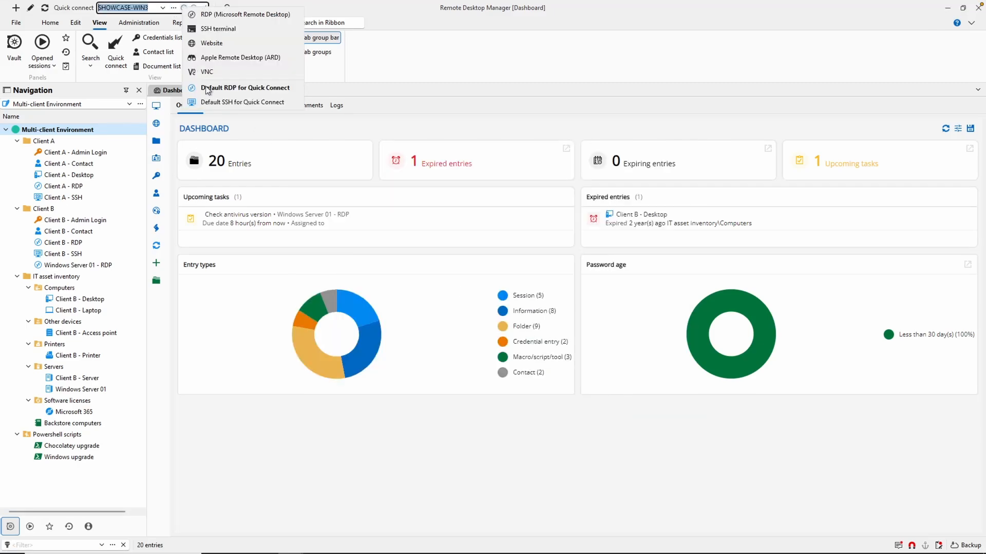
left_click(212, 88)
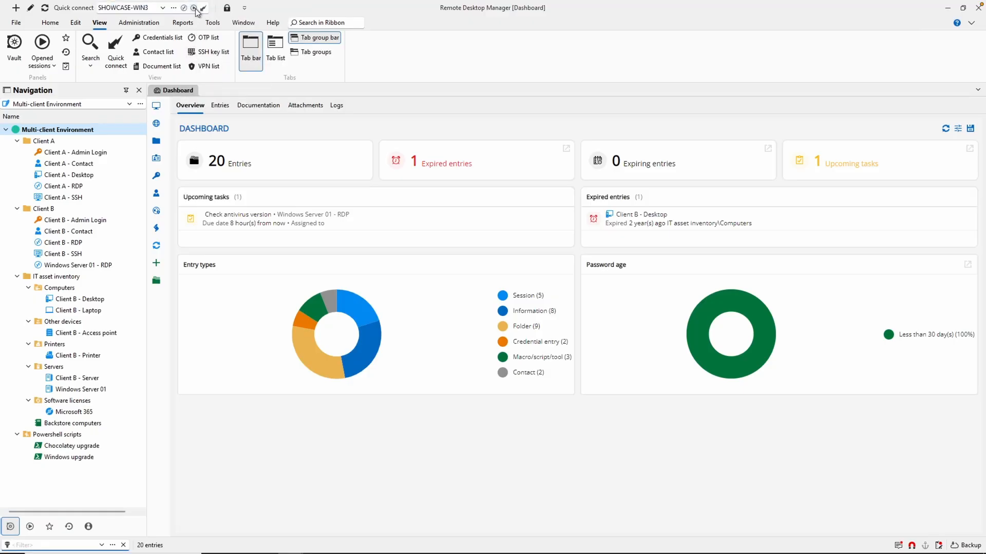
Set the quick connect opening mode to the standard Open and launch the session to SHOWCASE-WIN3.
left_click(194, 8)
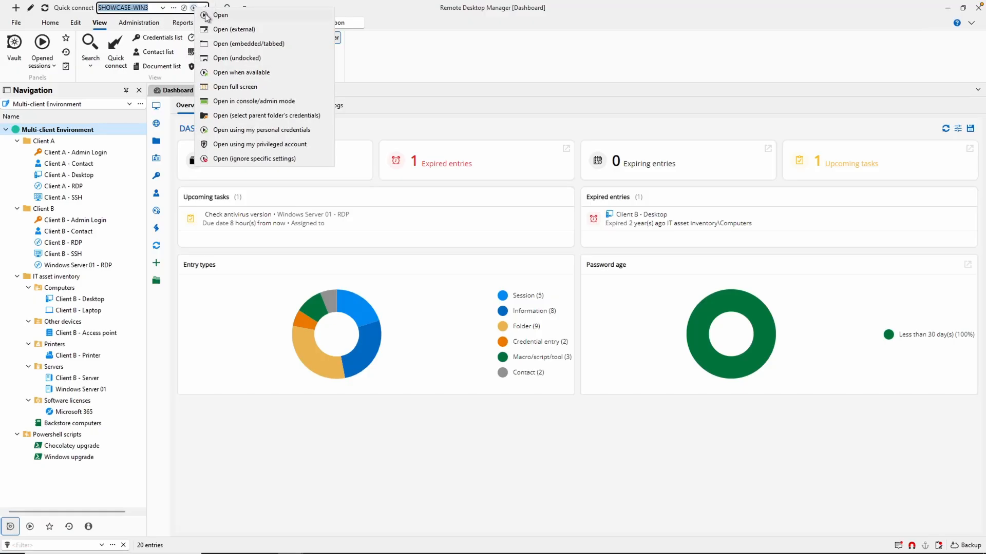
left_click(205, 15)
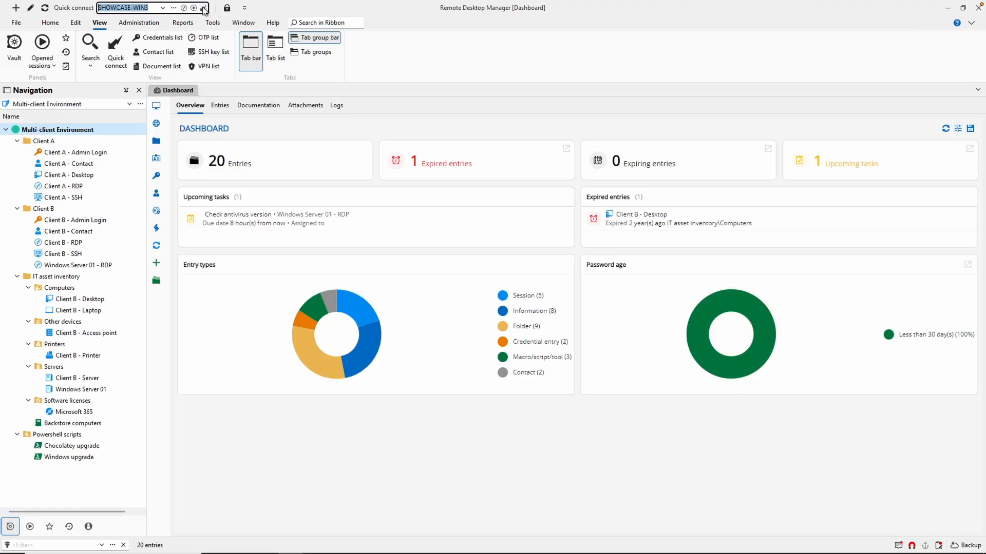
left_click(204, 9)
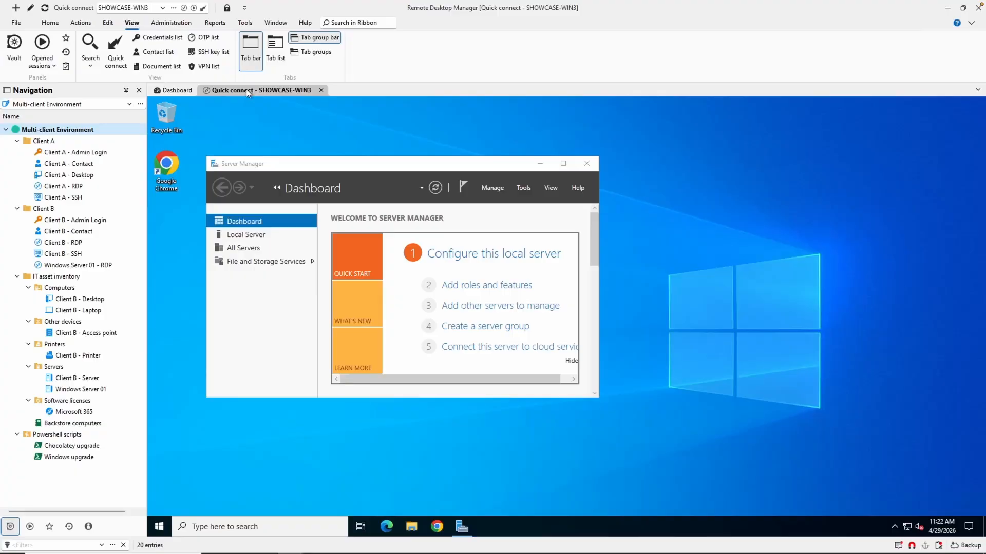
Start saving the open SHOWCASE-WIN3 quick connect session as an entry.
right_click(248, 92)
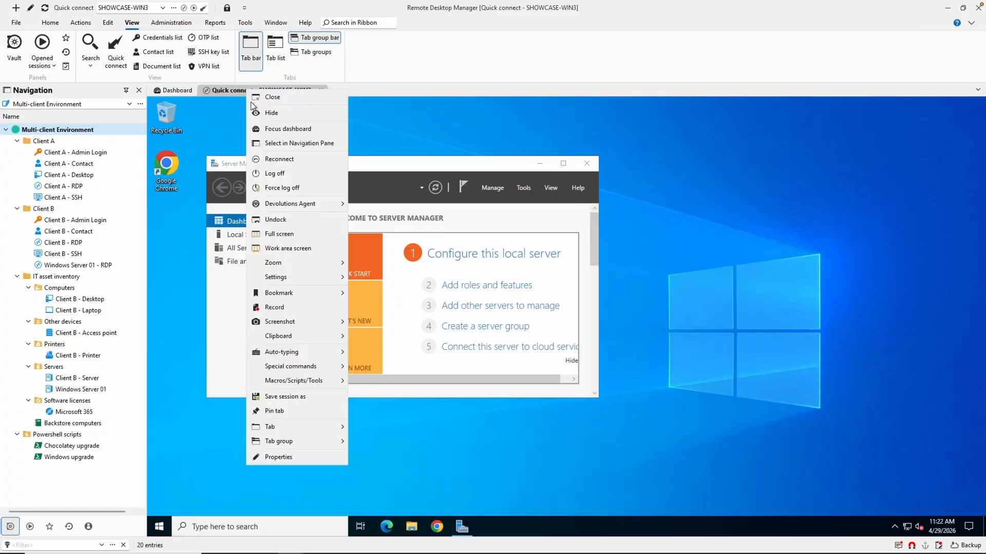
left_click(289, 398)
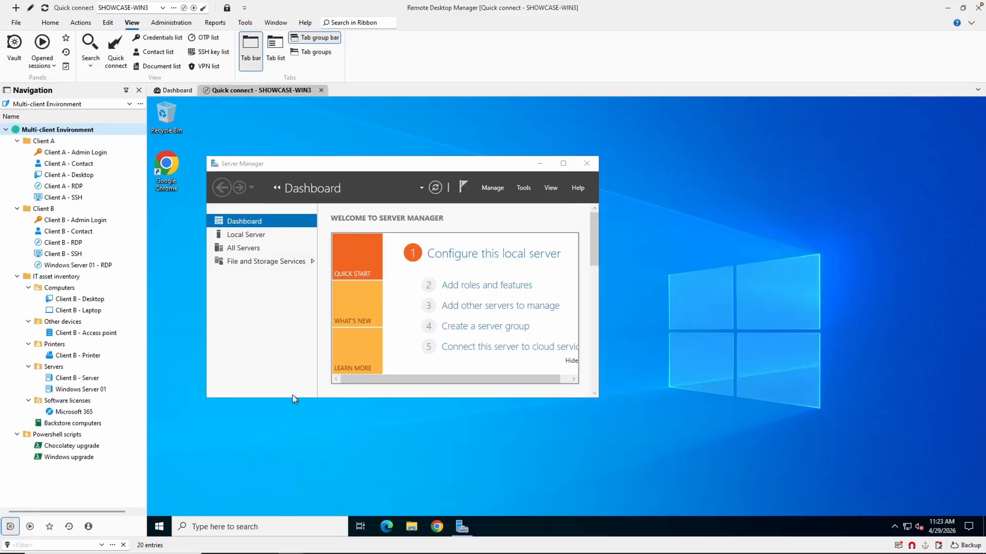